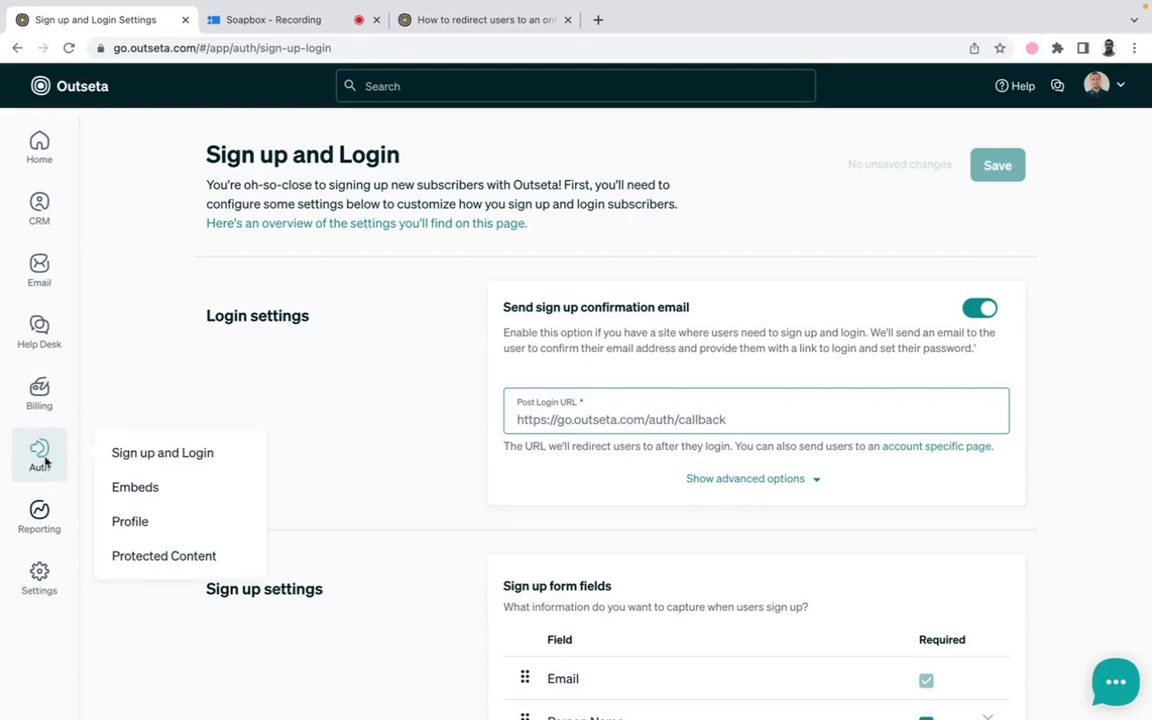
Step: Review the Embeds quick-start header script, then bring up the onboarding-redirect help article
left_click(145, 490)
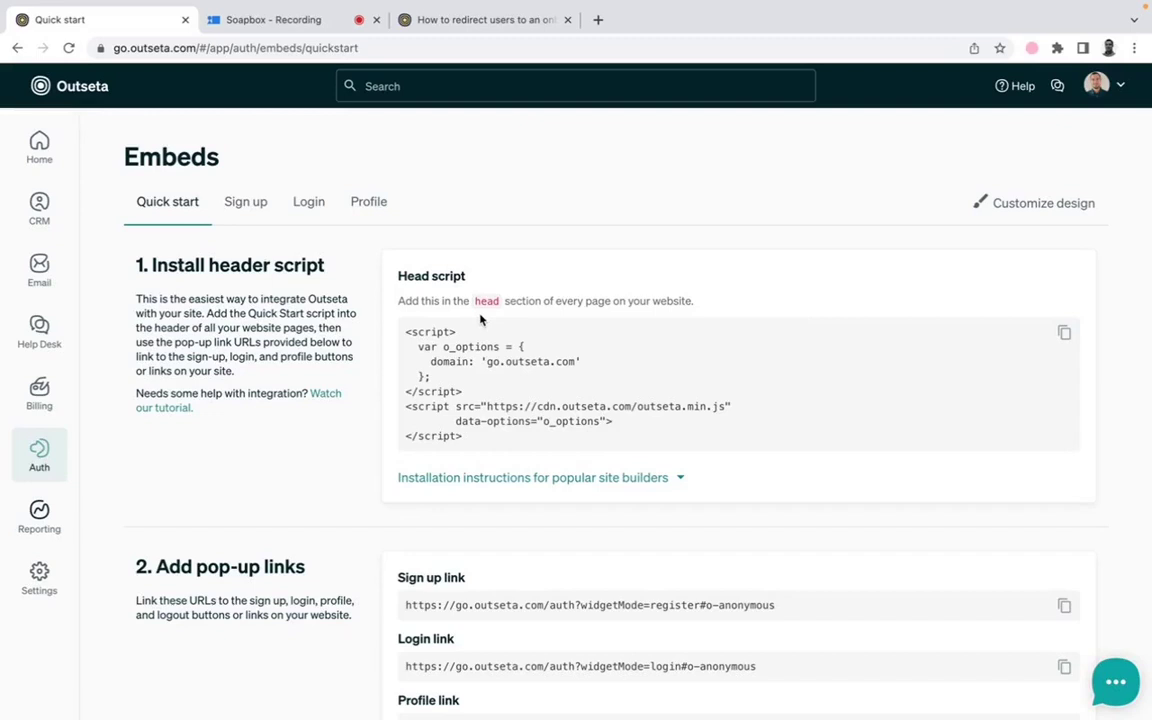
left_click(495, 20)
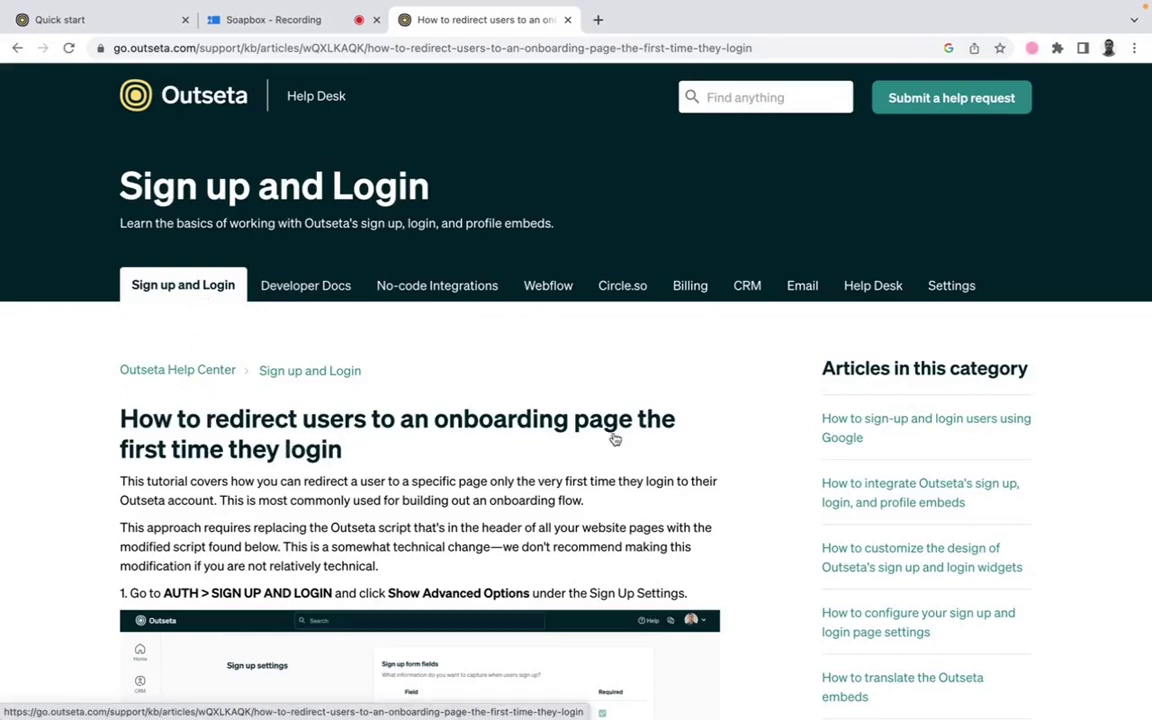
scroll(585, 469, "down", 4)
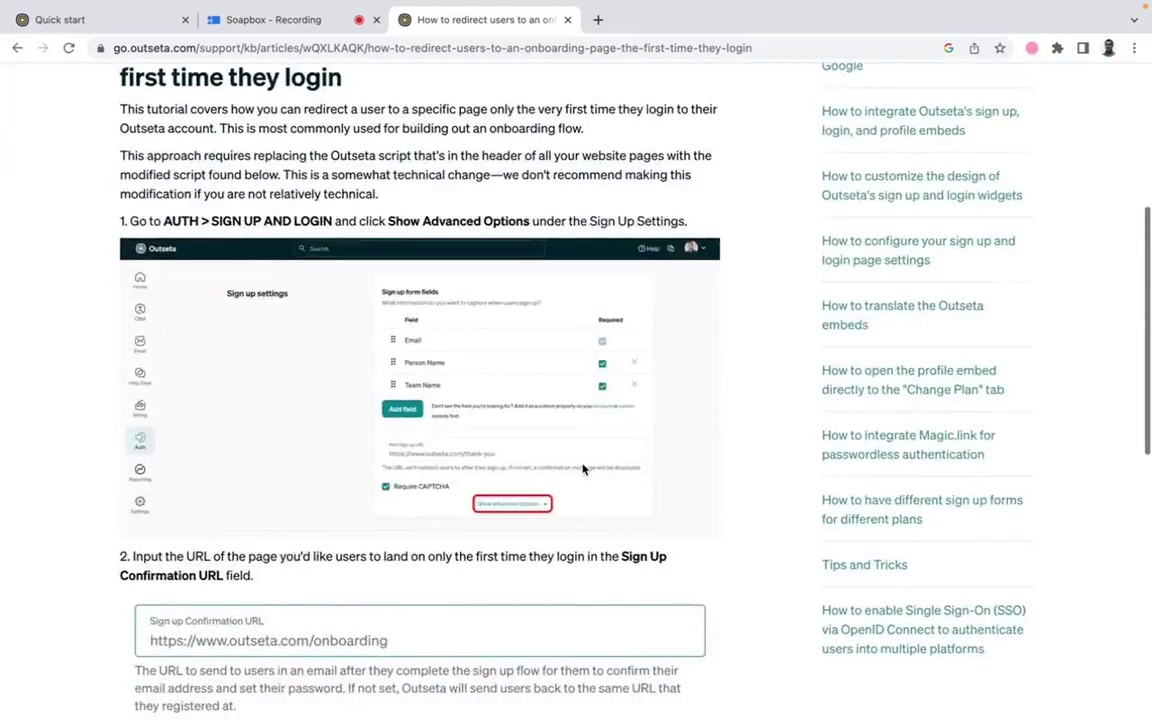
scroll(585, 469, "down", 5)
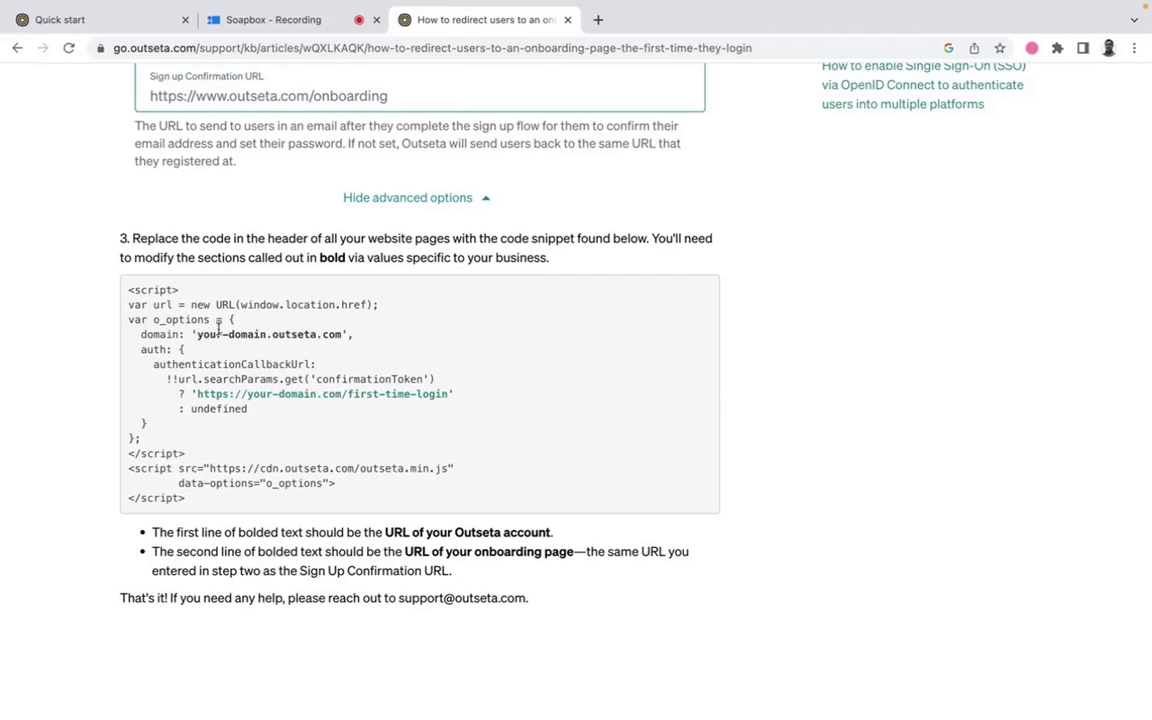
left_click(127, 26)
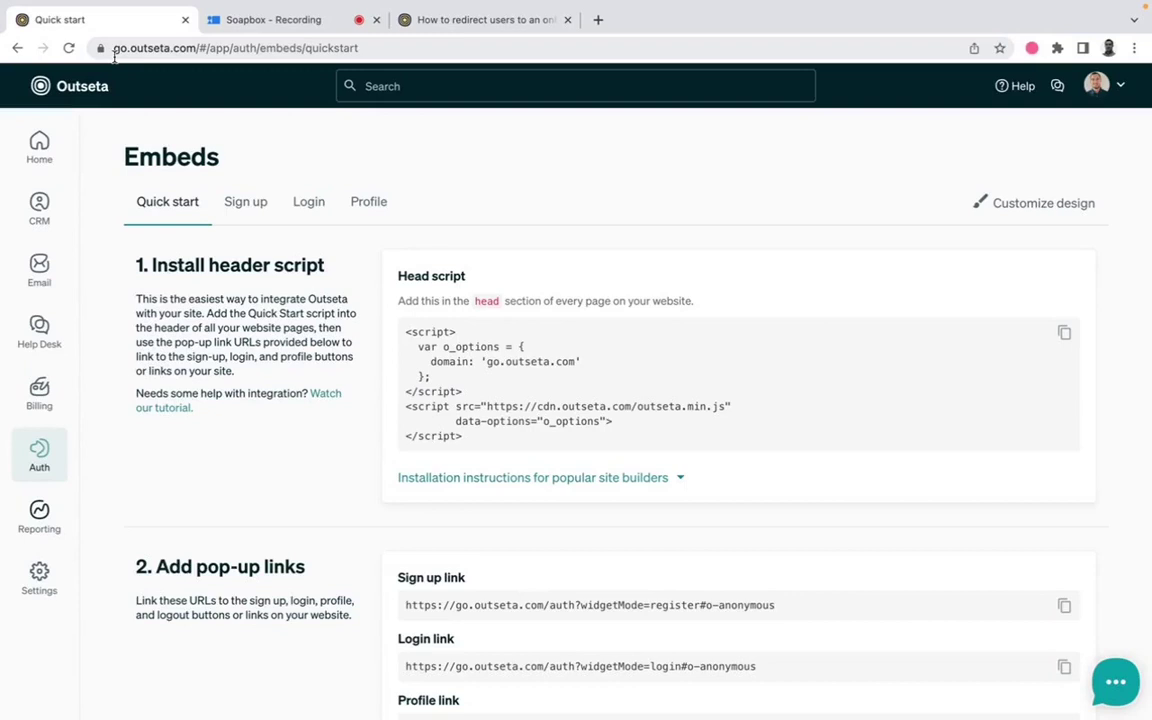
left_click(449, 25)
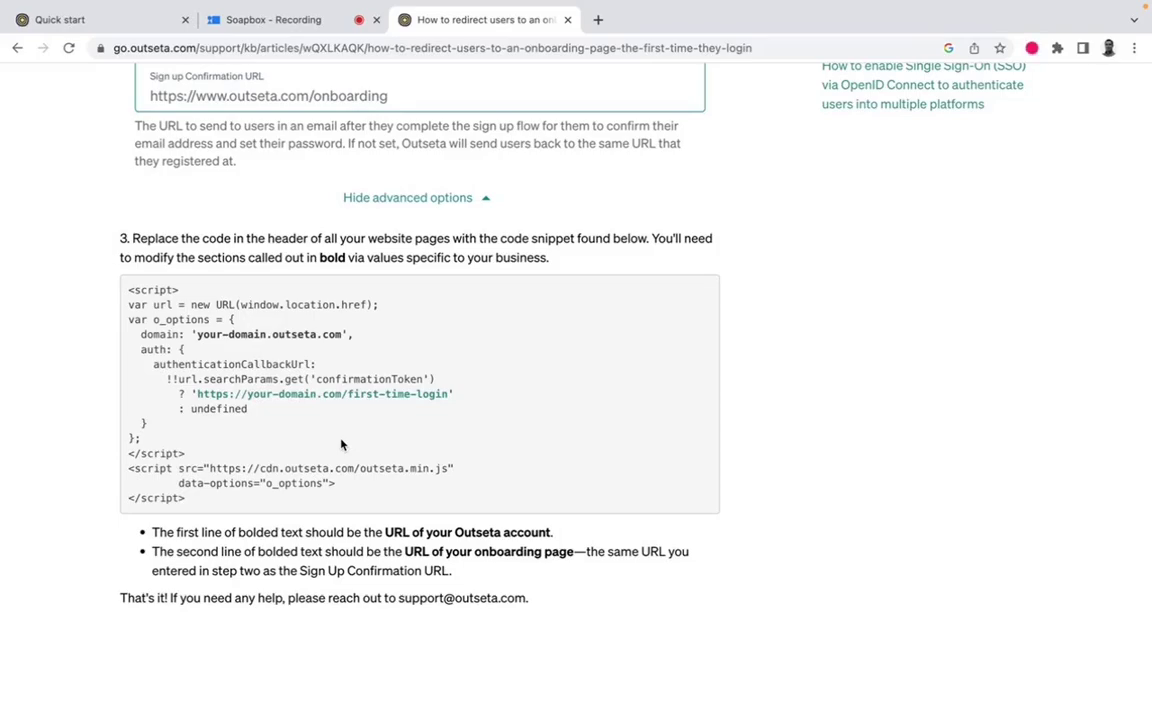
scroll(389, 346, "up", 15)
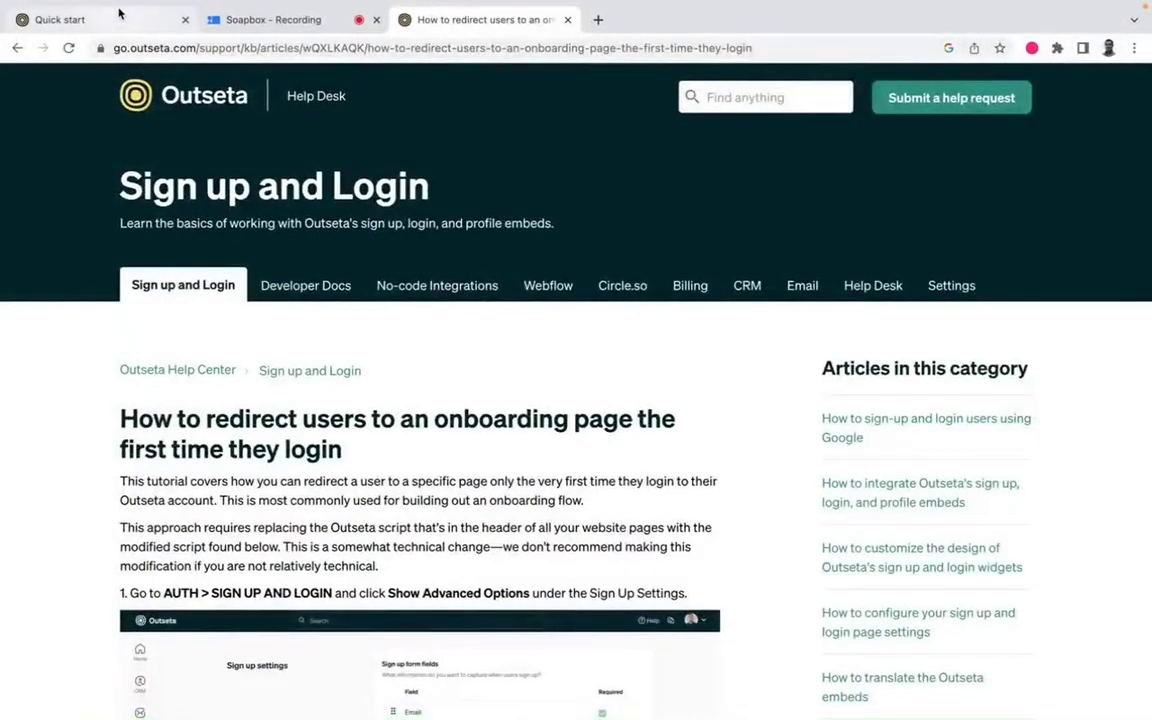
Step: Return to Outseta and browse the Sign up and Login settings page
left_click(148, 24)
mouse_move(39, 456)
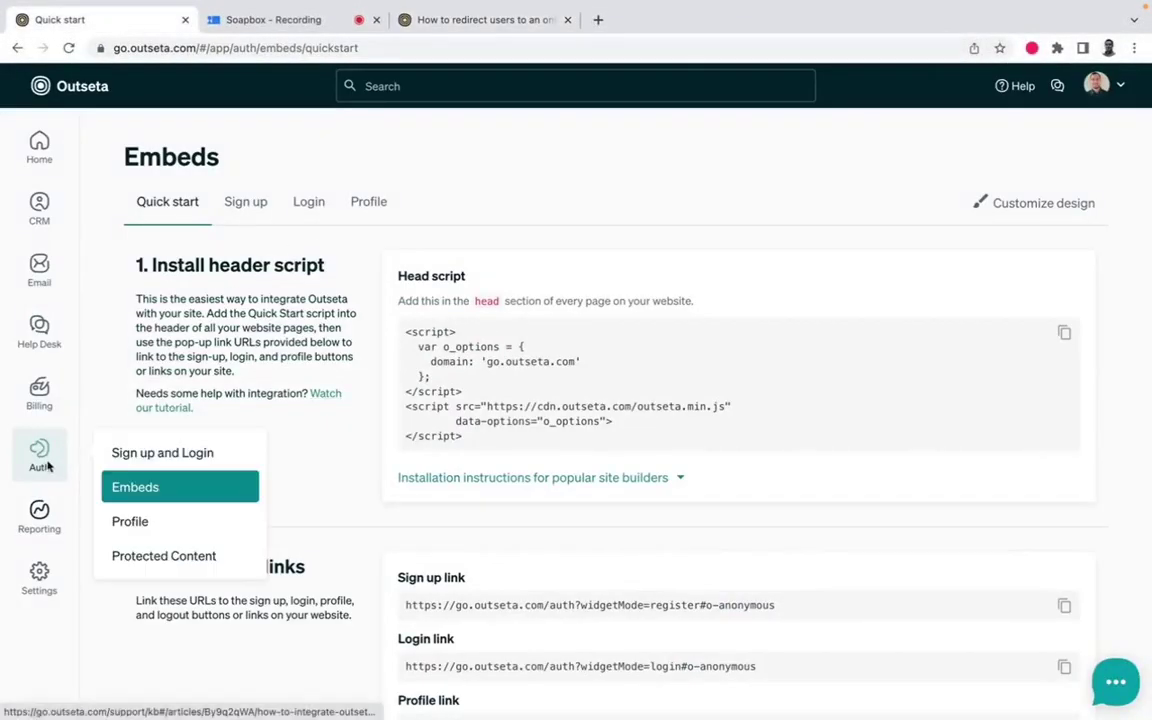
left_click(150, 452)
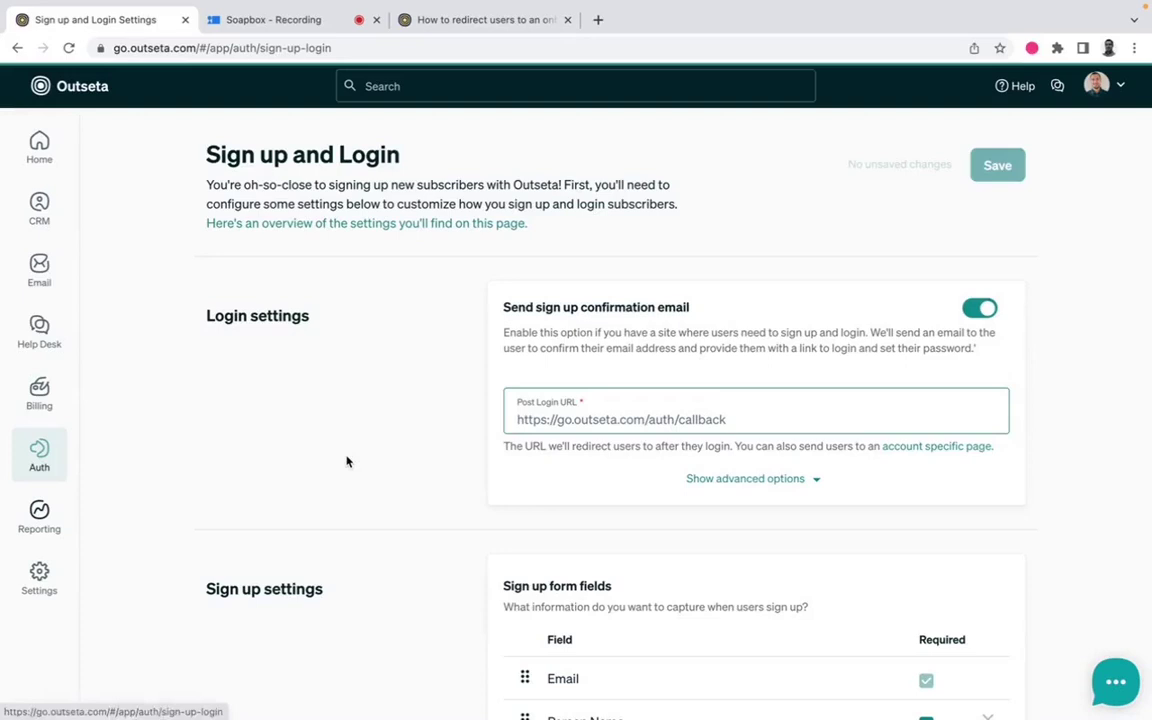
scroll(346, 461, "down", 3)
scroll(347, 463, "down", 3)
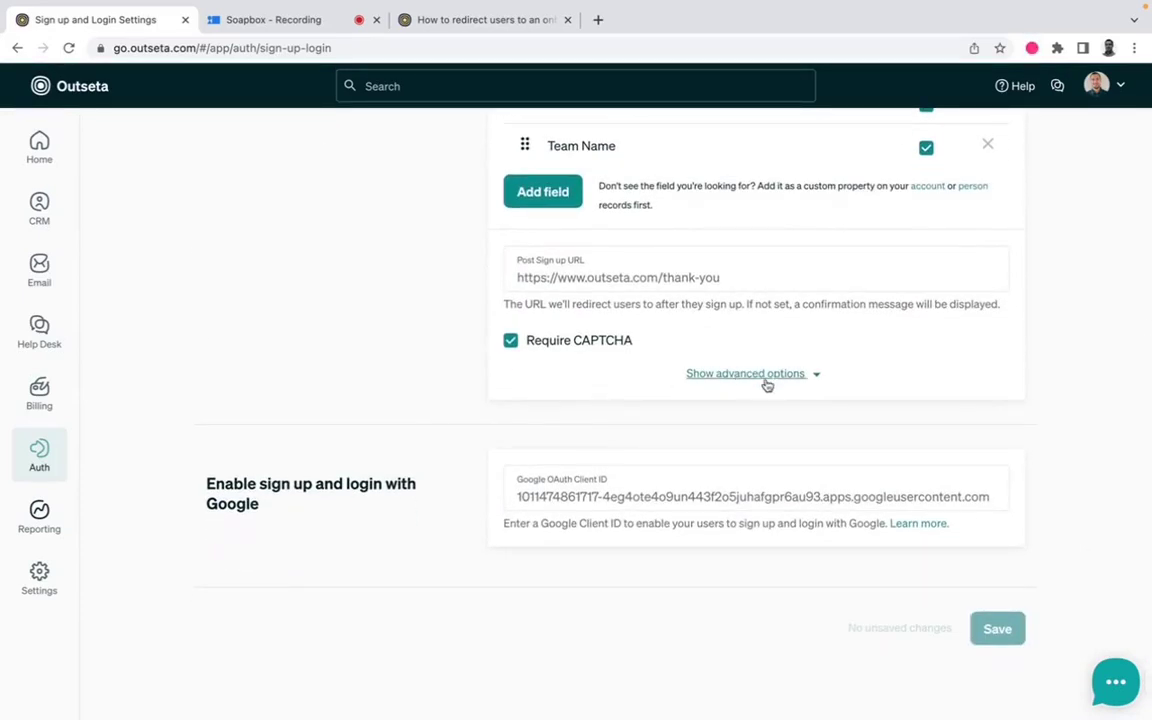
scroll(767, 385, "up", 1)
scroll(766, 383, "up", 2)
scroll(766, 383, "down", 2)
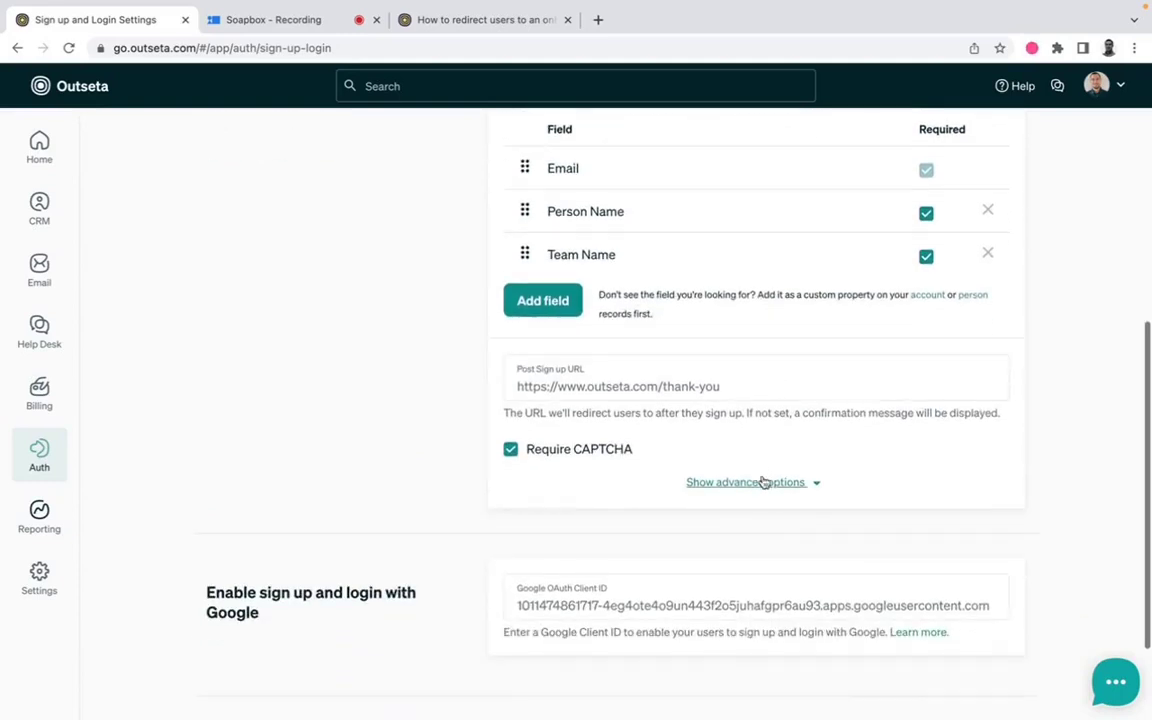
left_click(764, 481)
scroll(763, 483, "down", 5)
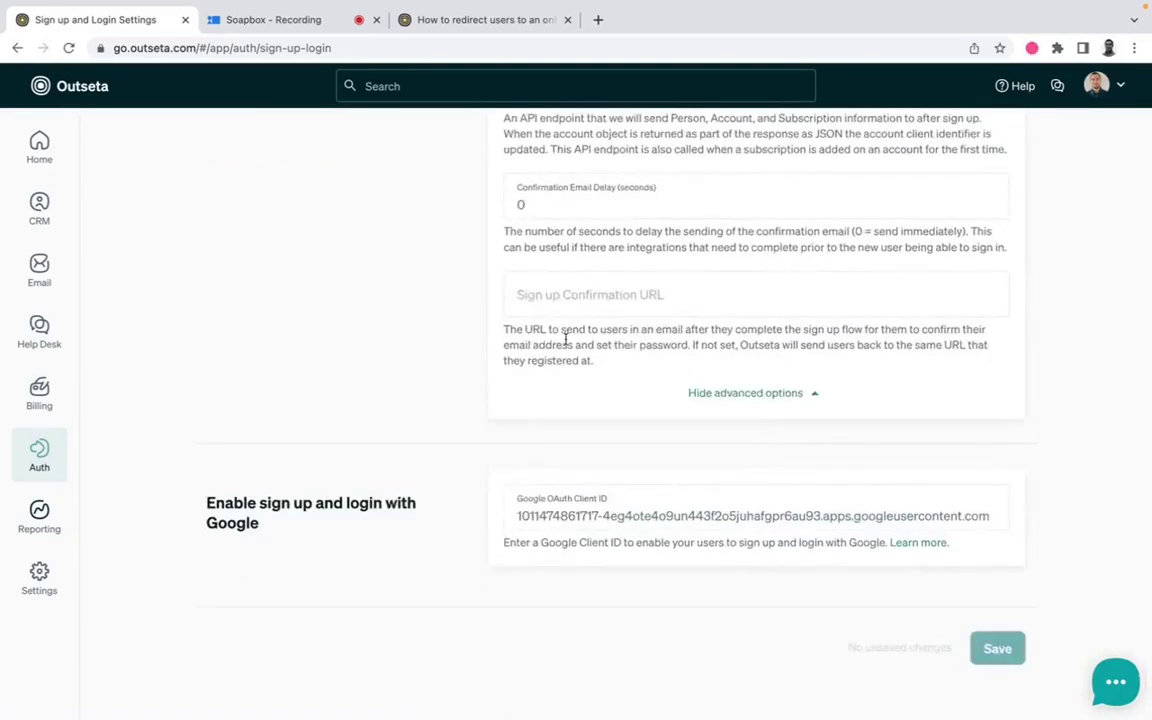
left_click(684, 296)
type("https://www.outseta.com/onboarding")
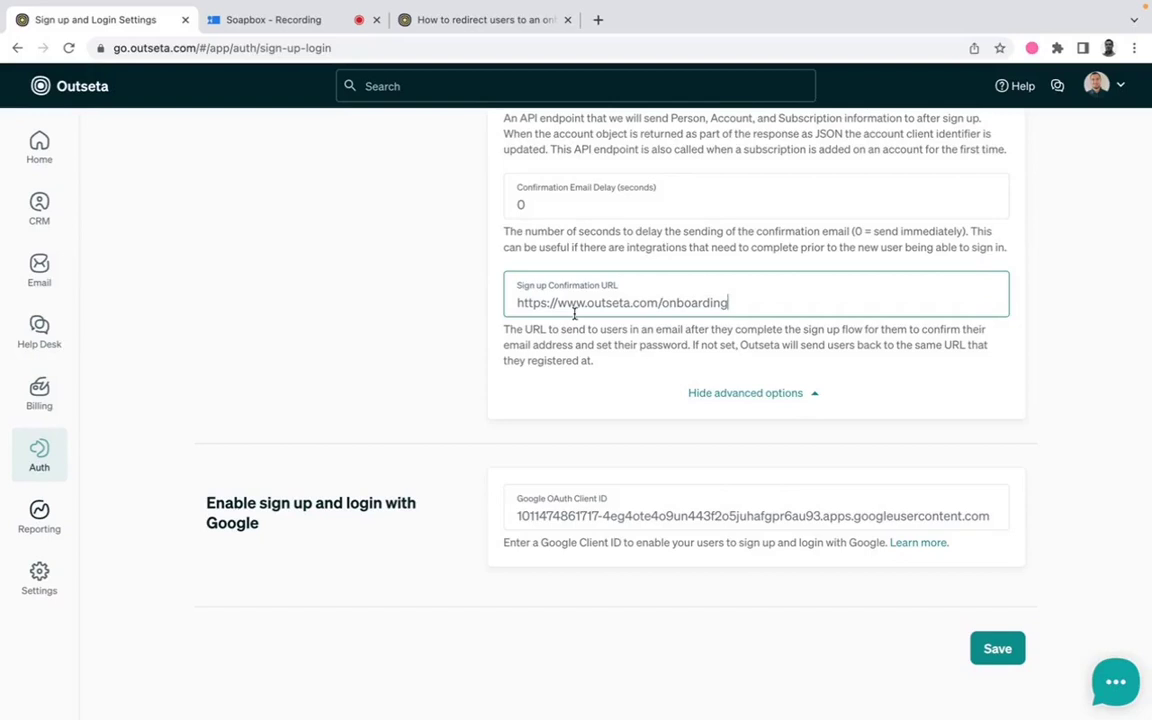
Step: Save the new Sign up Confirmation URL and compare it against the help article
left_click(993, 648)
left_click(503, 28)
scroll(380, 623, "down", 5)
scroll(380, 623, "down", 1)
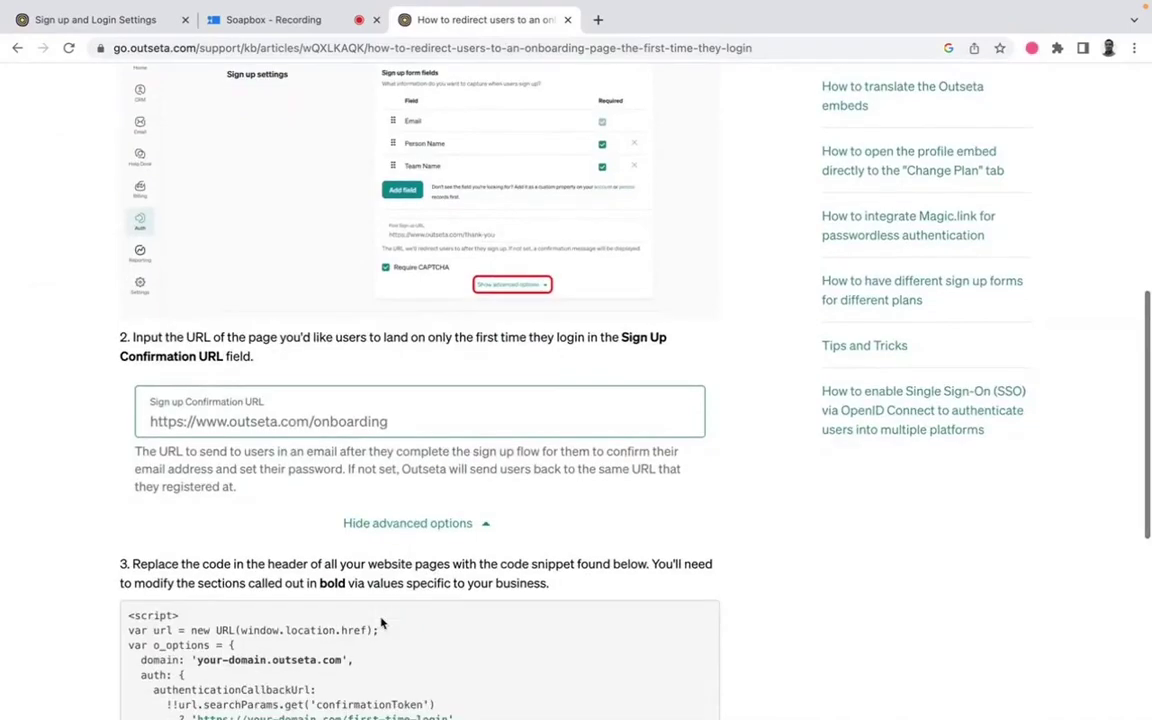
scroll(380, 623, "down", 1)
scroll(380, 623, "down", 2)
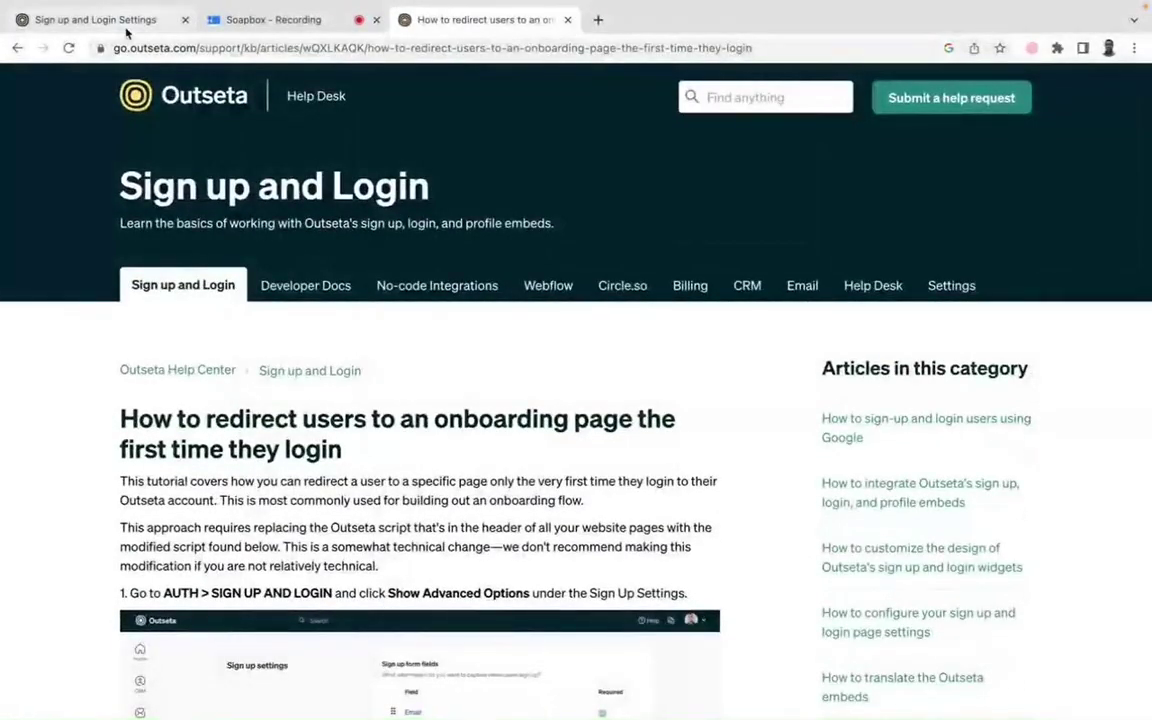
Step: Go back to the Sign up and Login settings and view them from the top
left_click(126, 22)
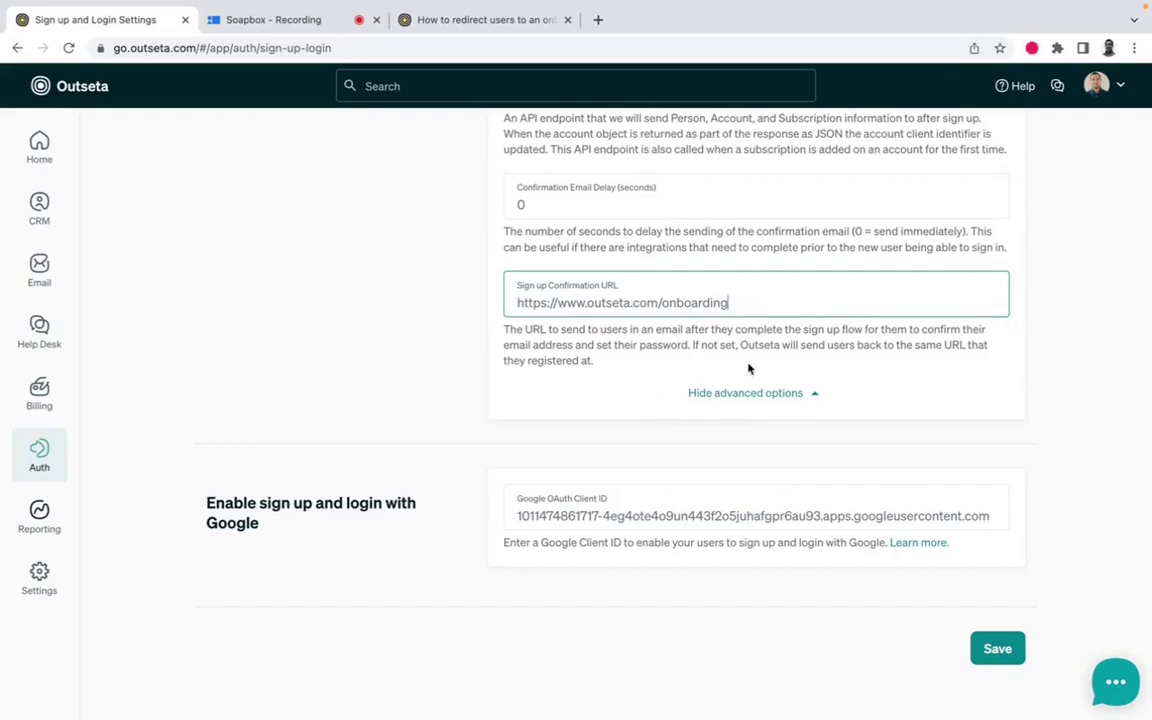
scroll(748, 369, "up", 10)
scroll(748, 369, "up", 3)
scroll(748, 369, "up", 5)
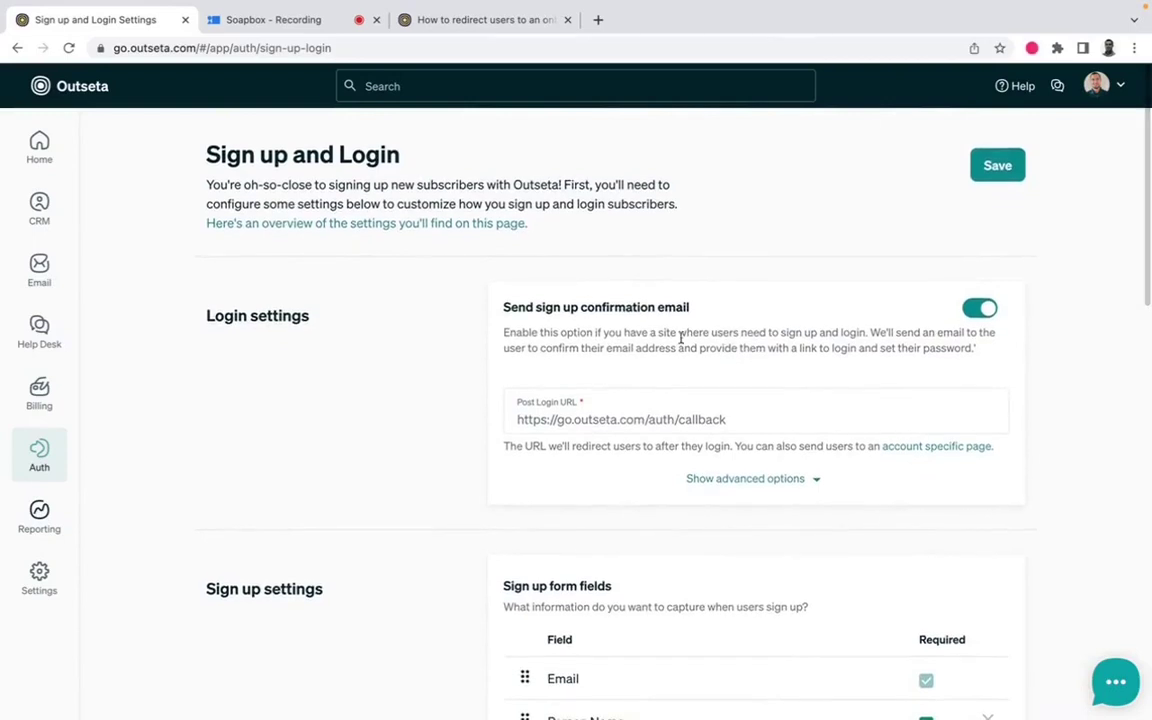